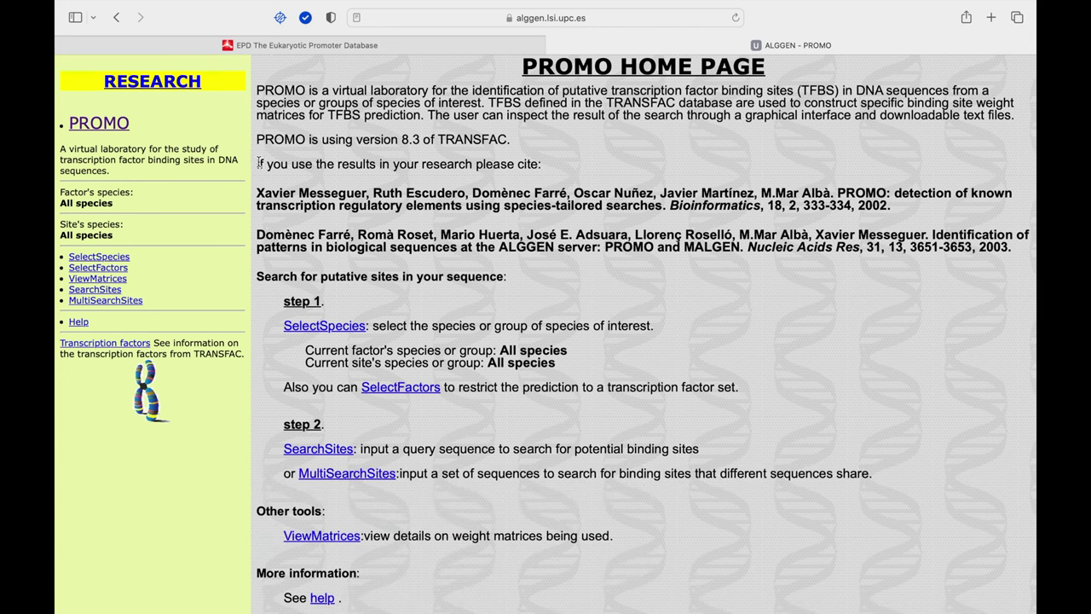
- Search EPD for BMP4 promoters in H. sapiens
left_click_drag(258, 163, 553, 165)
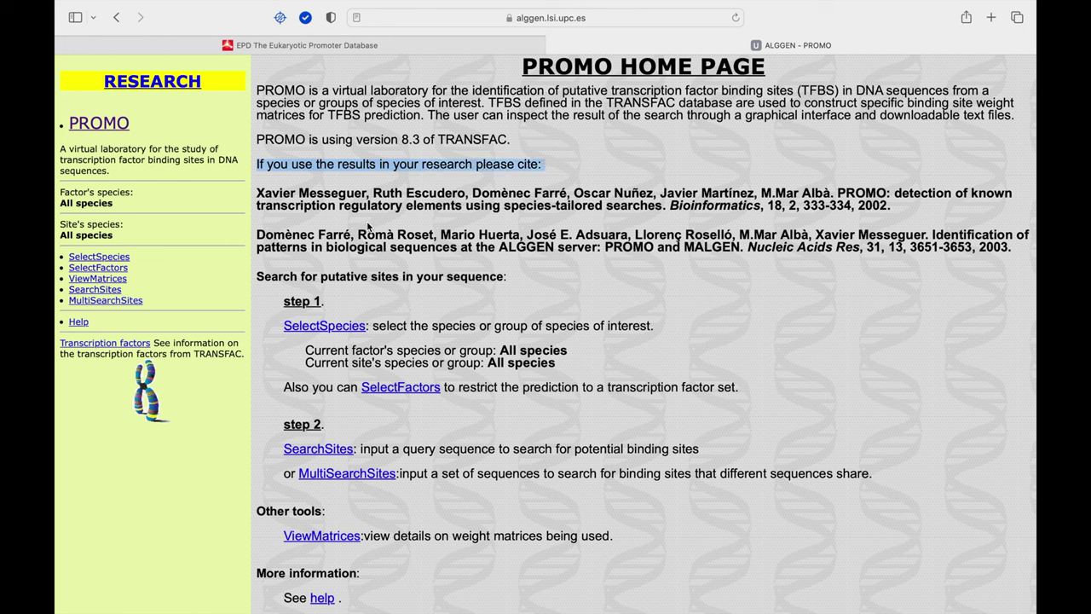
left_click(368, 225)
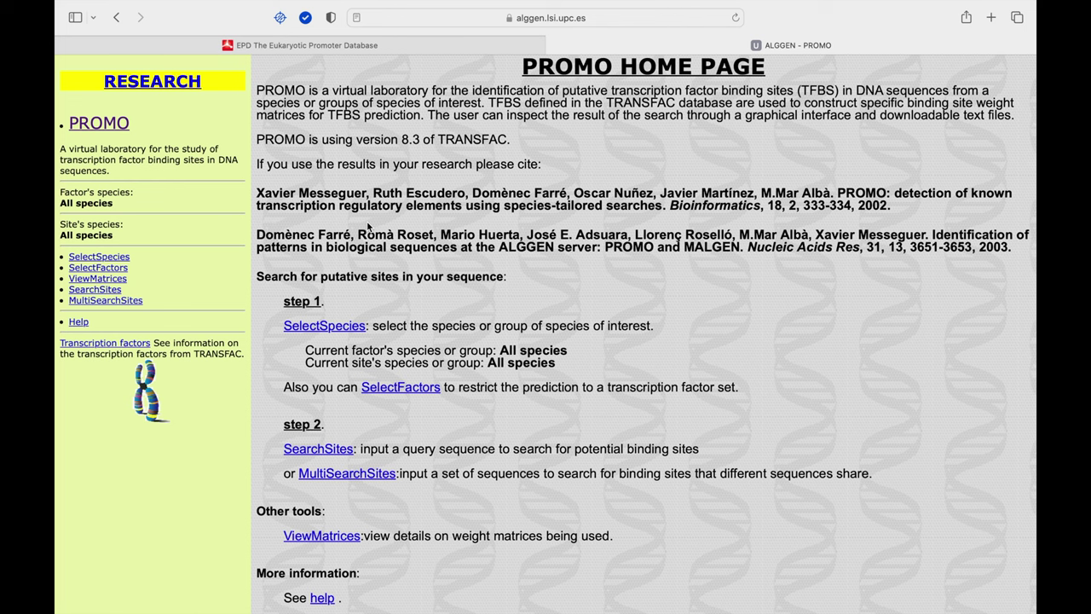
left_click(438, 44)
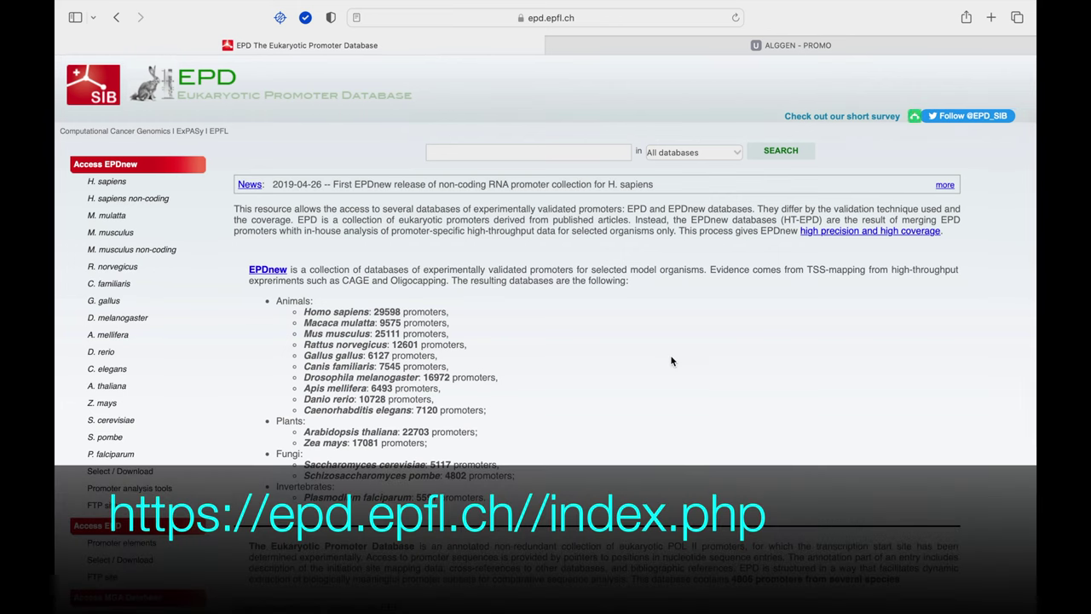
left_click(561, 153)
type("BMP4")
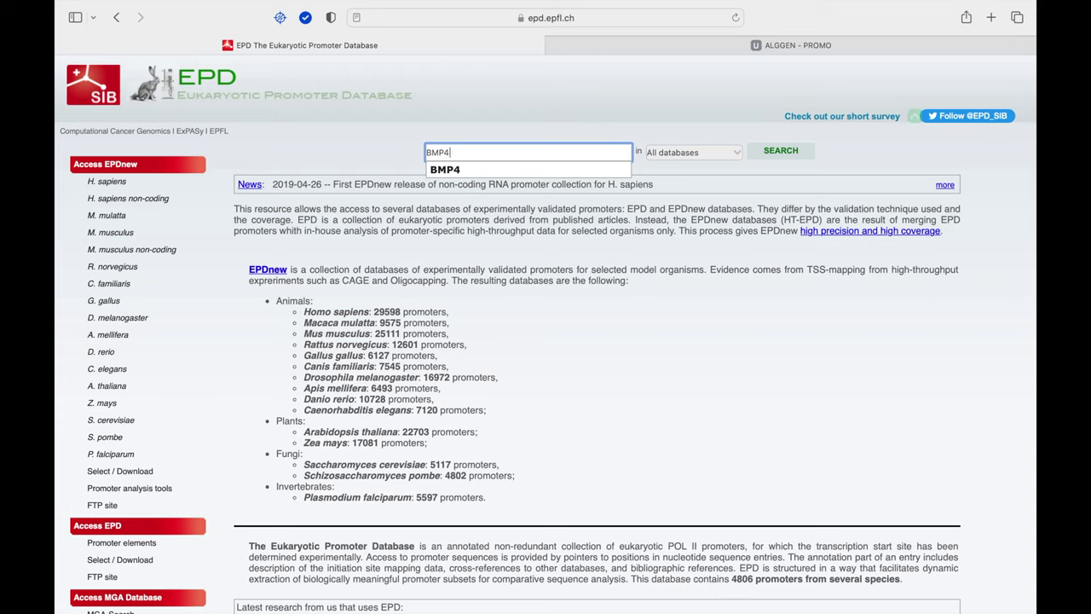
left_click(550, 169)
left_click(733, 154)
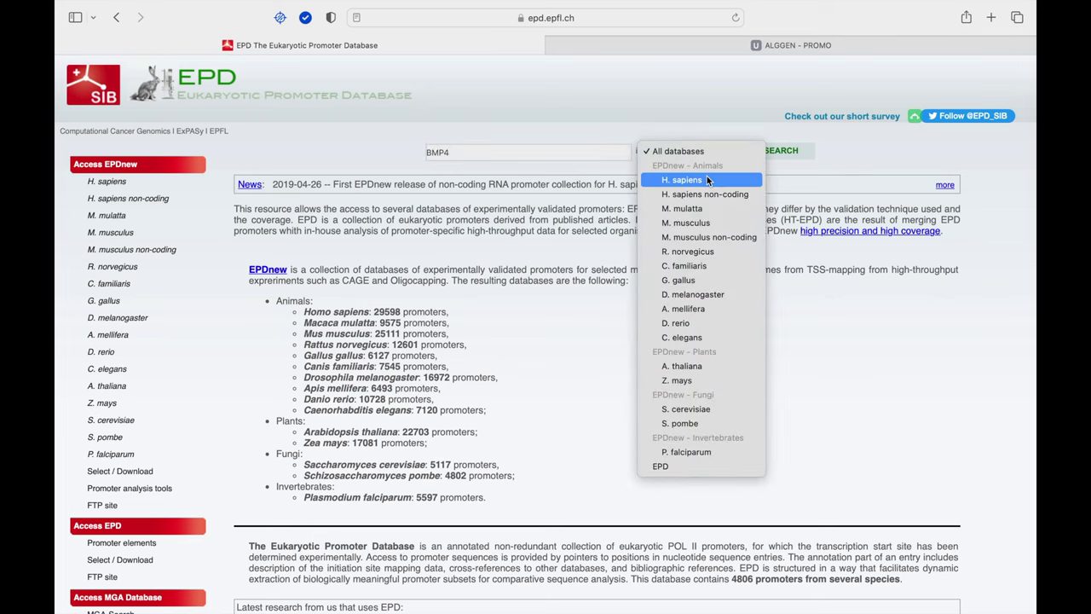
left_click(706, 179)
left_click(805, 152)
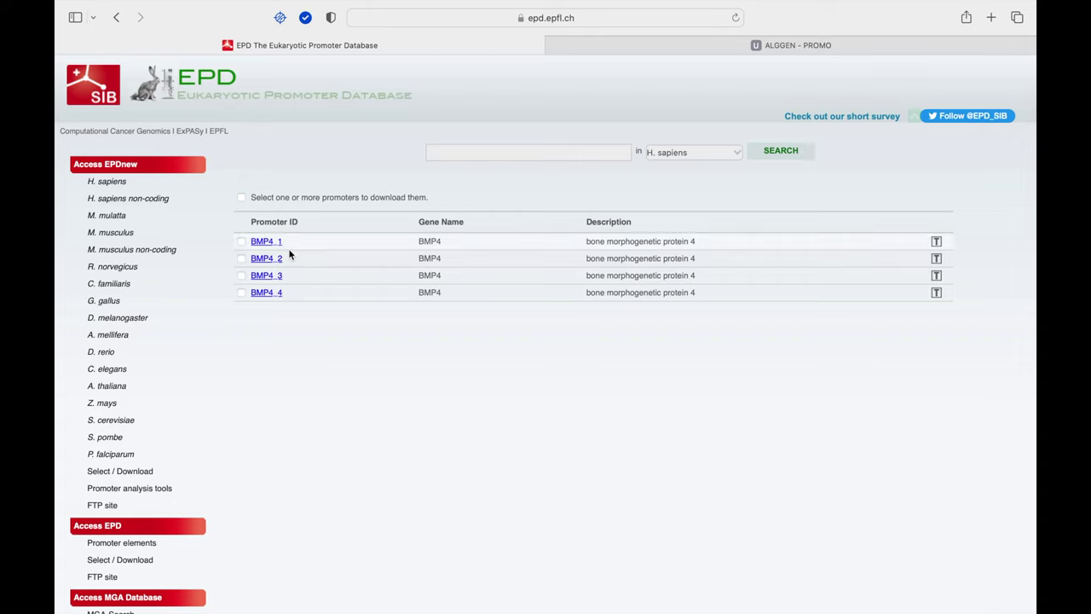
- Download the BMP4_1 promoter sequence from -2000 to 100
left_click(241, 245)
left_click(401, 199)
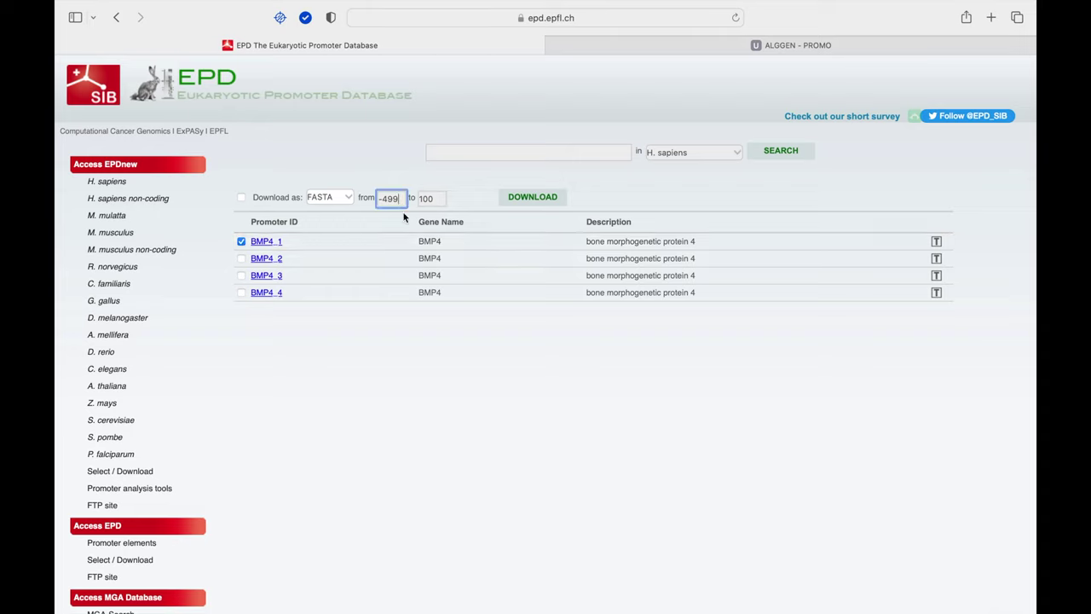
key("BackSpace")
key("BackSpace")
key("BackSpace")
type("2000")
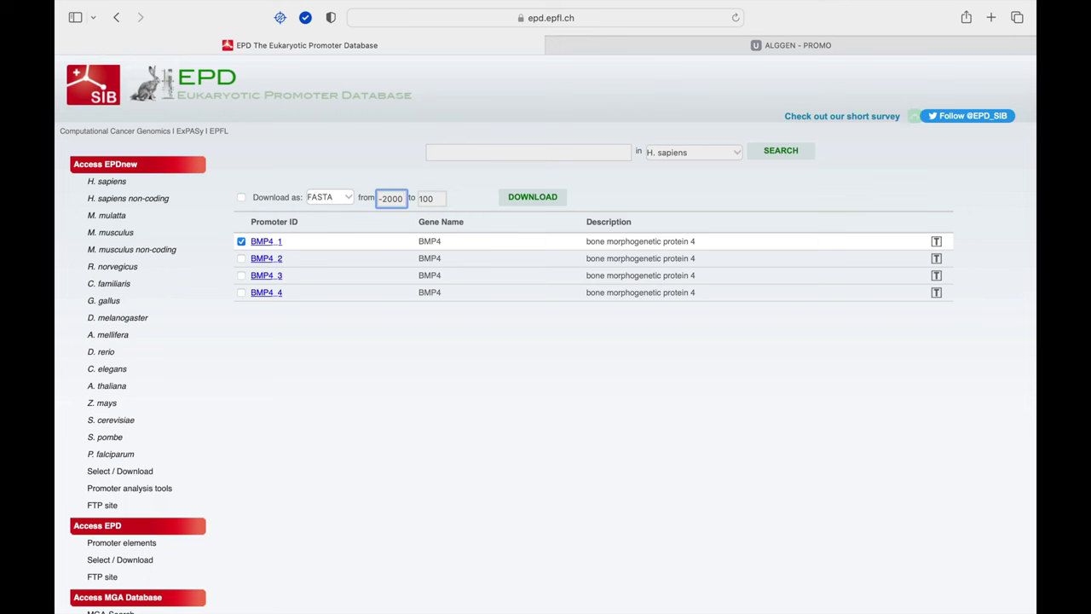
left_click(561, 197)
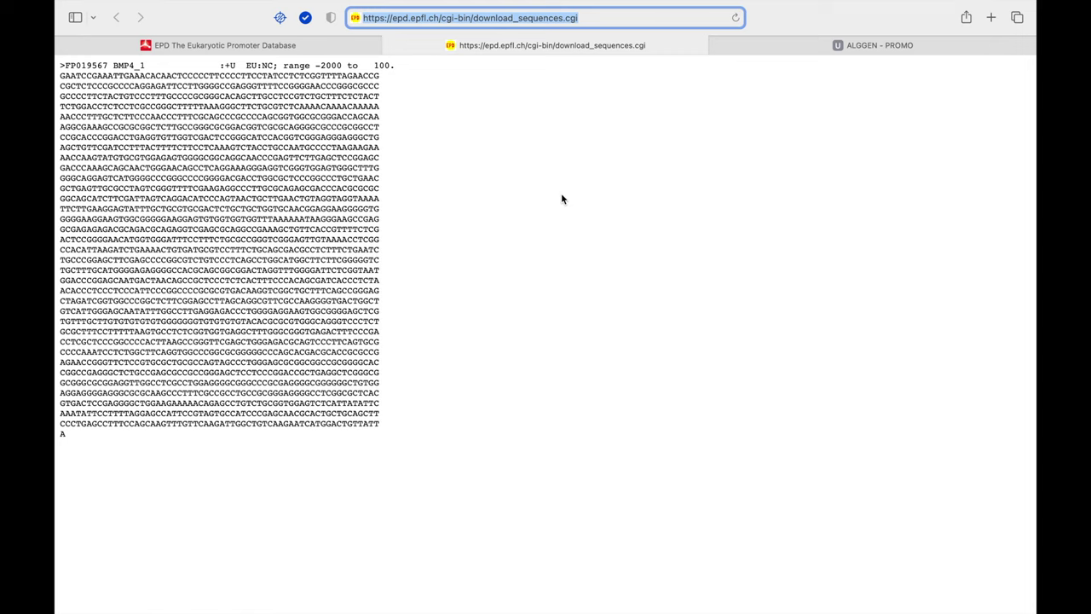
- Select all of the BMP4_1 FASTA page text, header included, and copy it
left_click(332, 231)
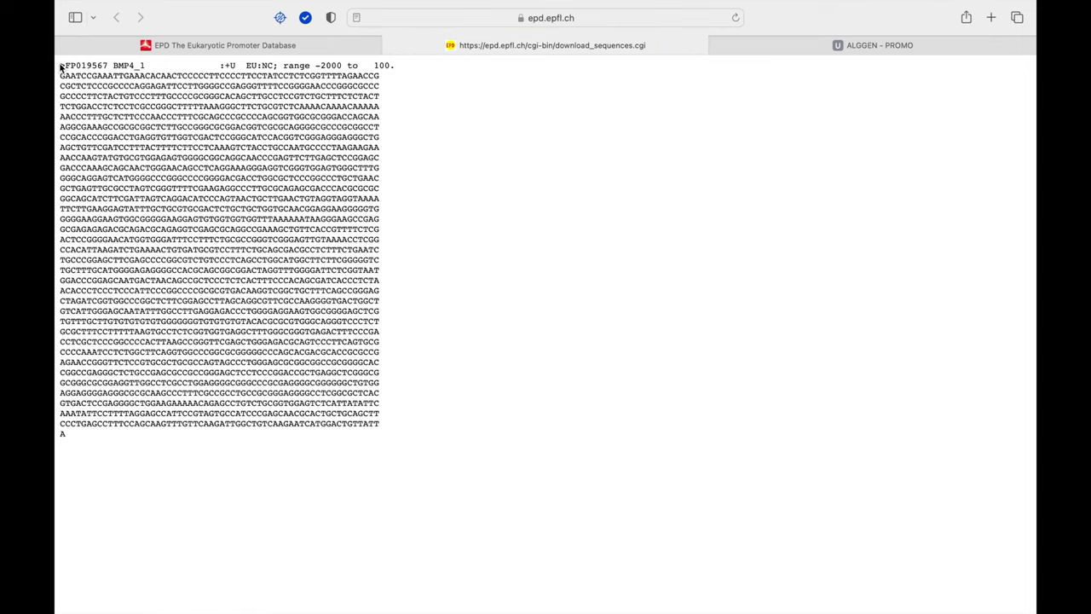
left_click_drag(61, 67, 150, 66)
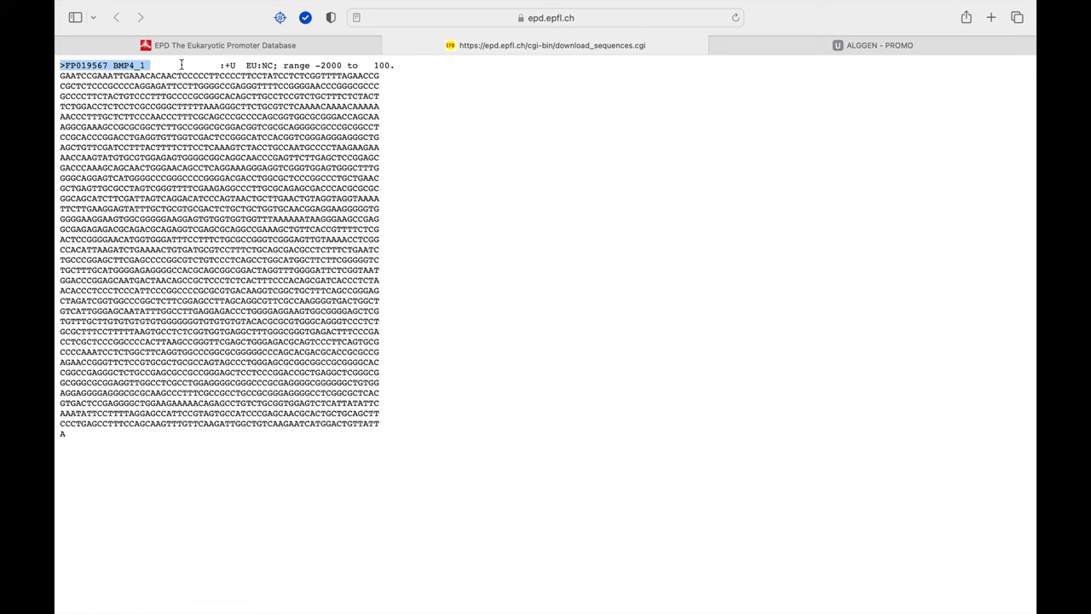
key("super+a")
right_click(322, 117)
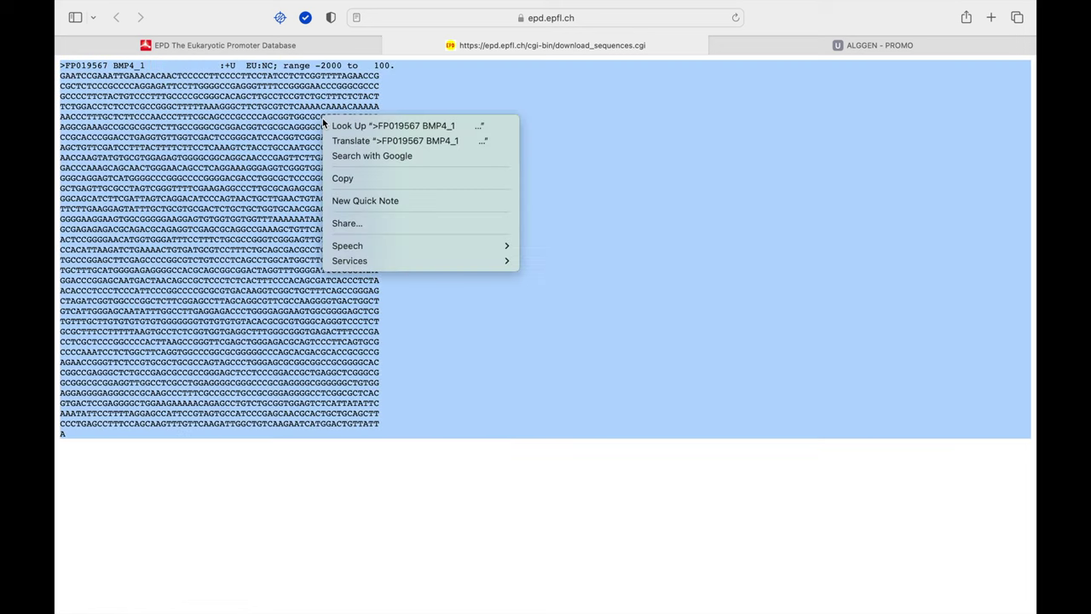
left_click(370, 179)
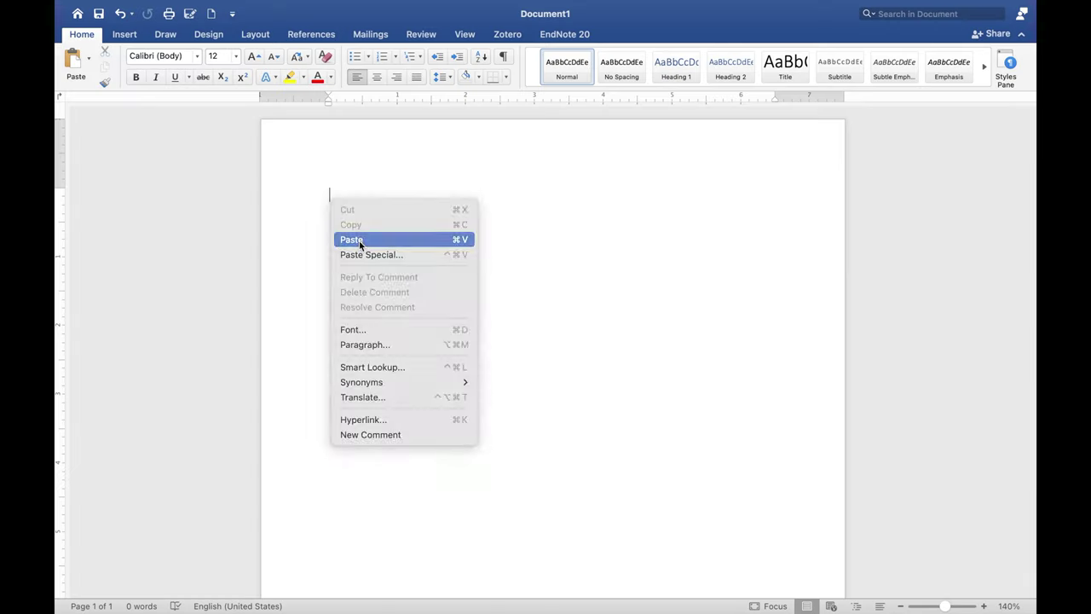
- Paste the BMP4_1 sequence into the Word document, then copy the whole document text
left_click(353, 240)
scroll(704, 292, "up", 5)
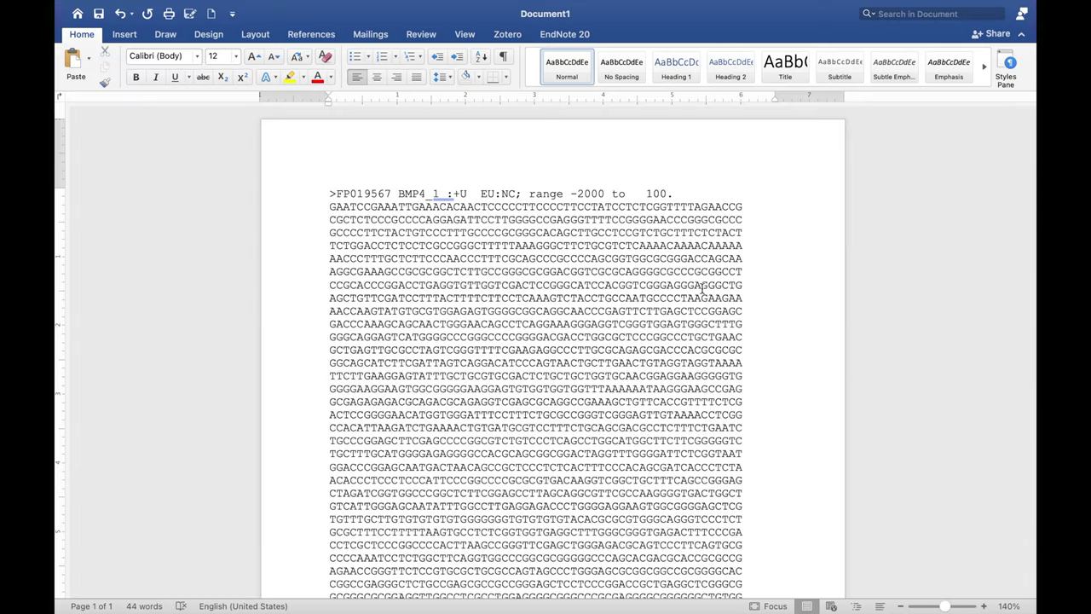
scroll(703, 288, "down", 1)
key("super+a")
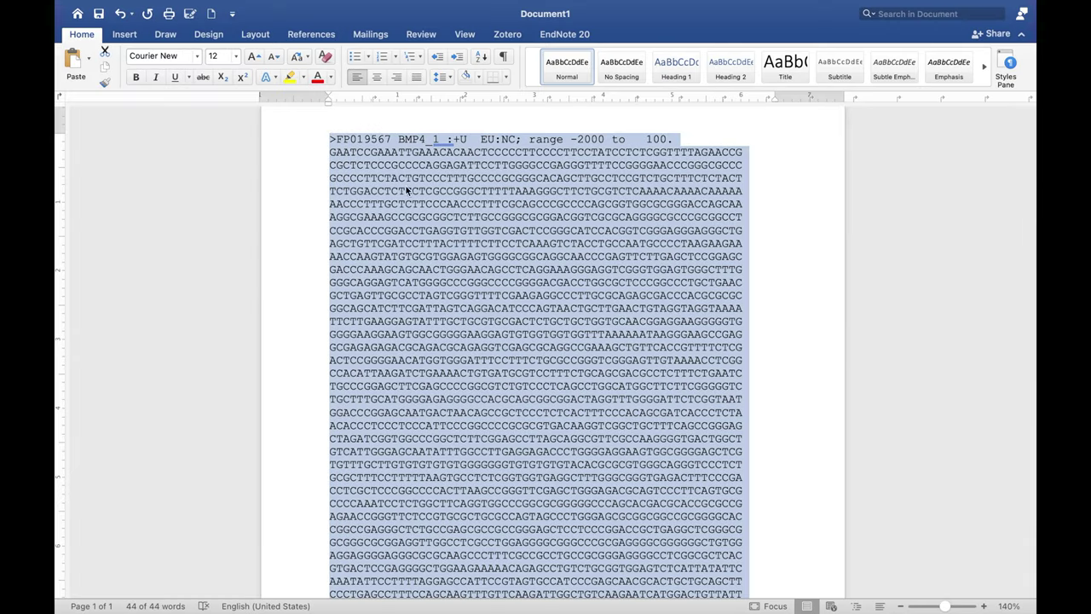
right_click(420, 208)
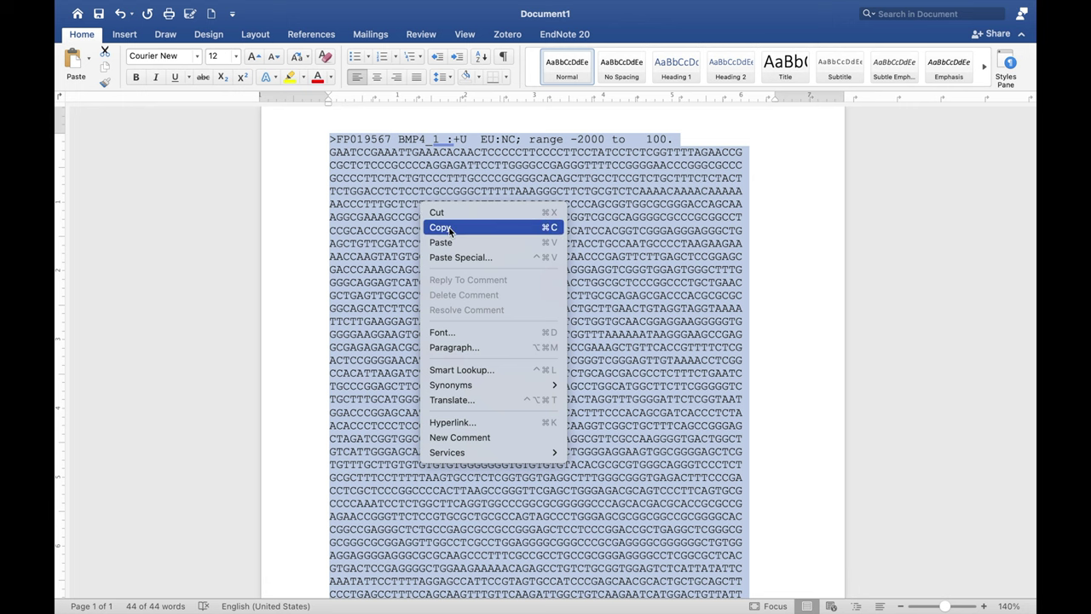
left_click(449, 227)
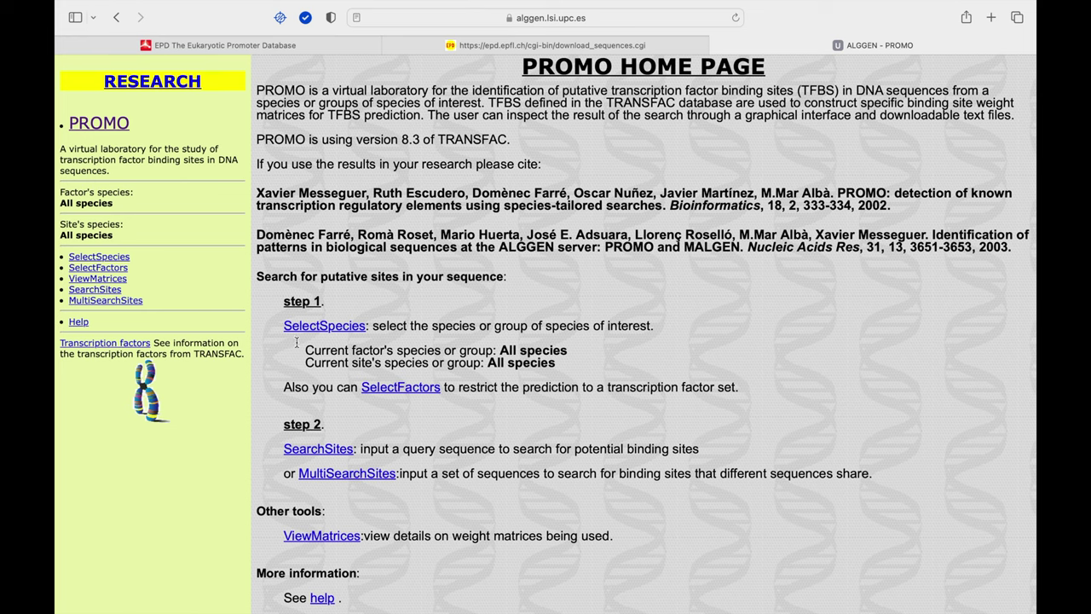
- Set PROMO's factor and site species to human only (Homo sapiens)
left_click(345, 332)
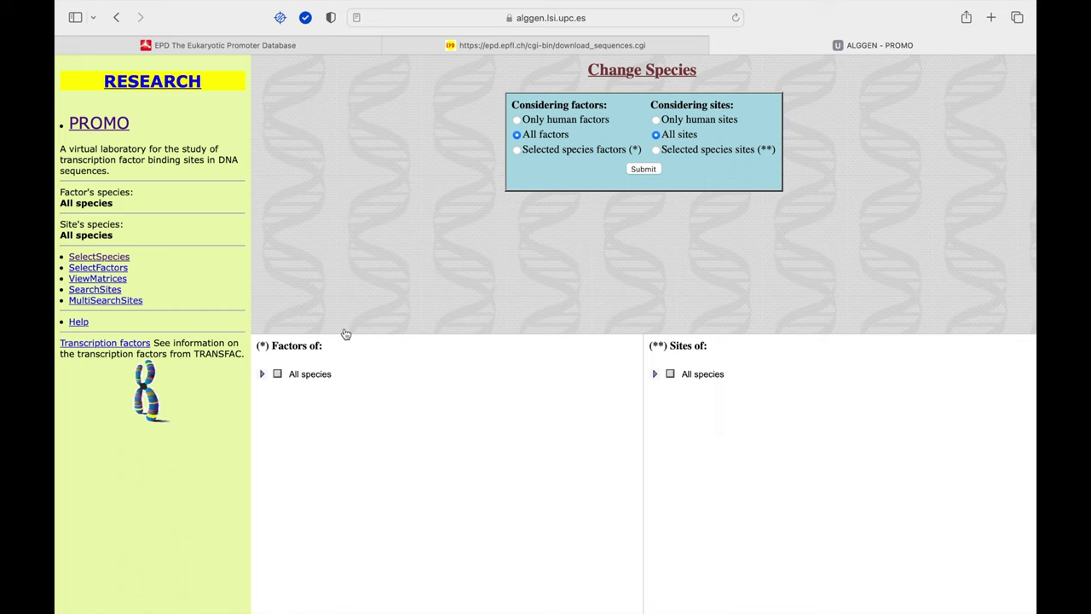
left_click(517, 119)
left_click(656, 119)
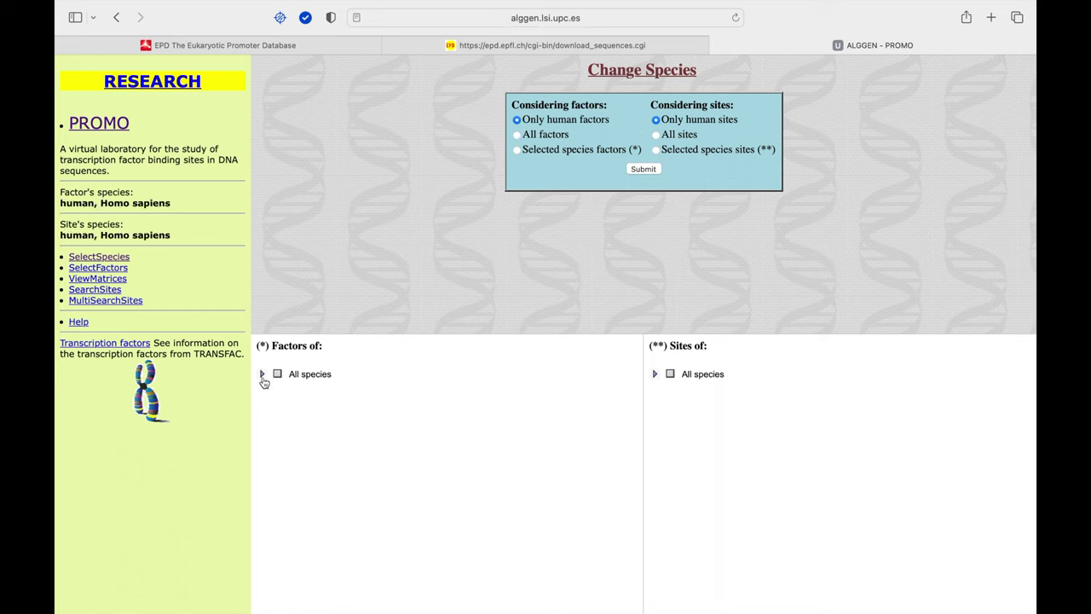
left_click(262, 375)
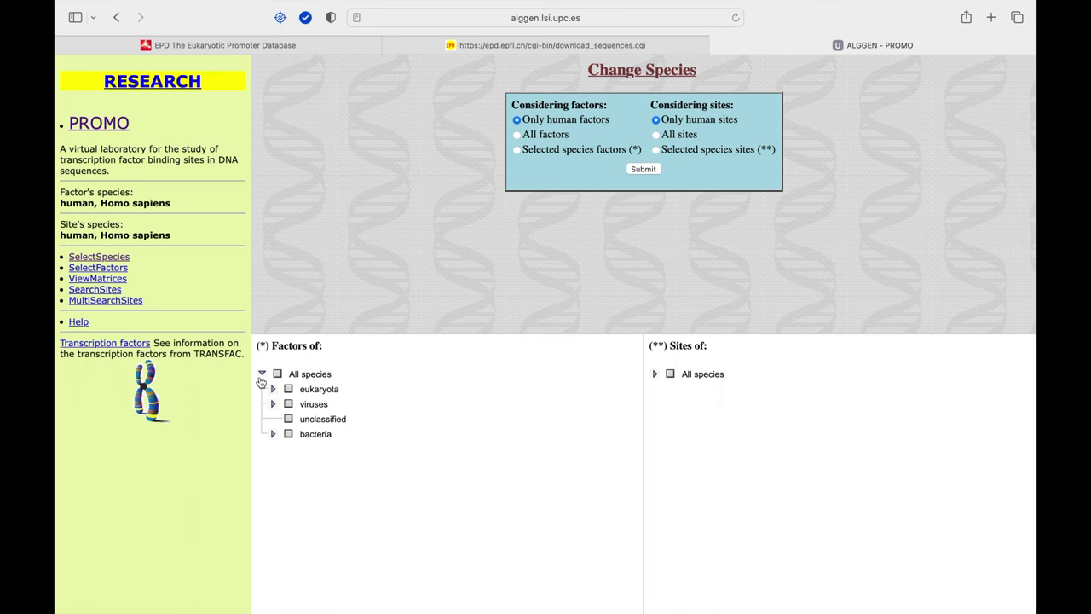
left_click(655, 169)
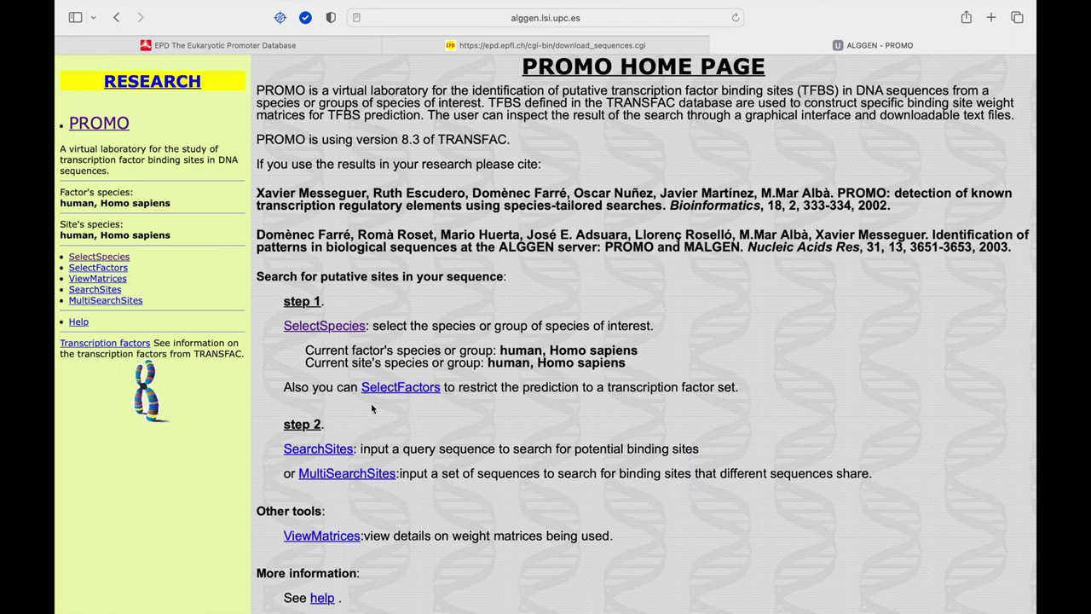
- Submit an empty factor restriction set to predict all factors except the selected ones
scroll(378, 419, "down", 2)
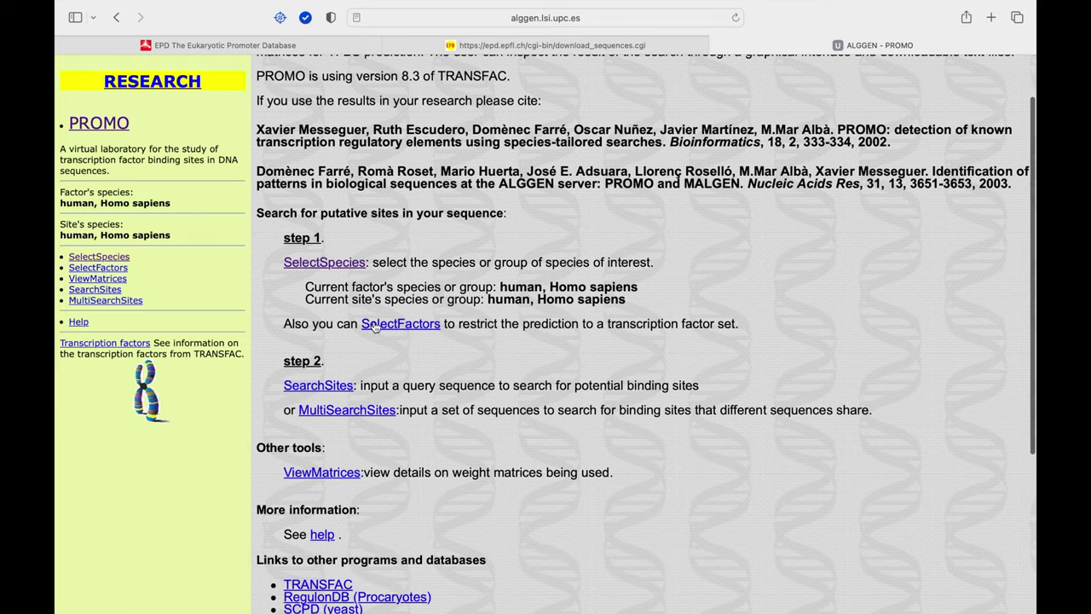
left_click(421, 326)
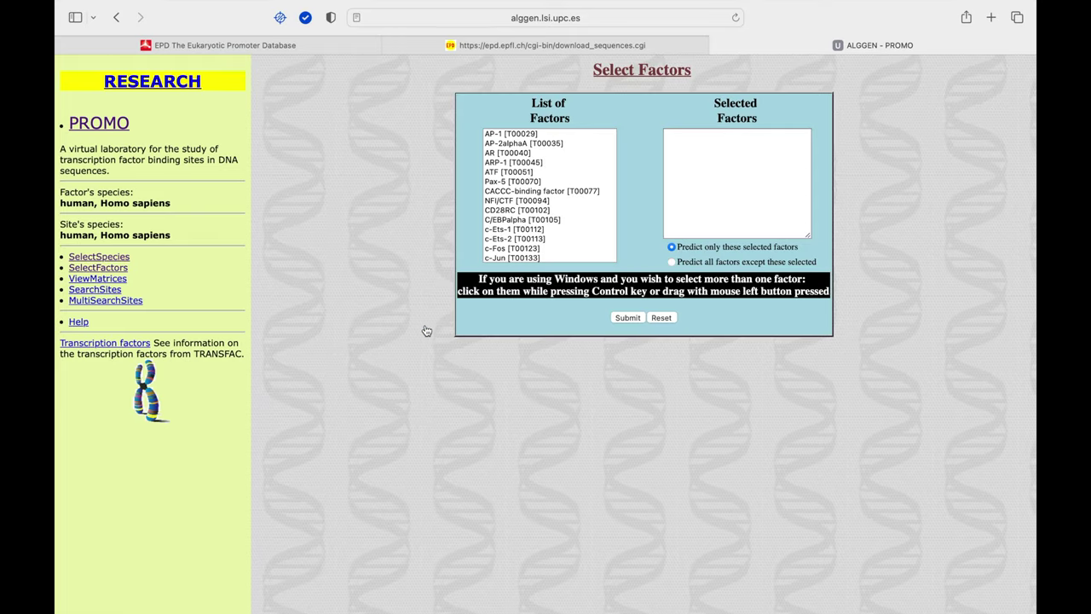
left_click(518, 182)
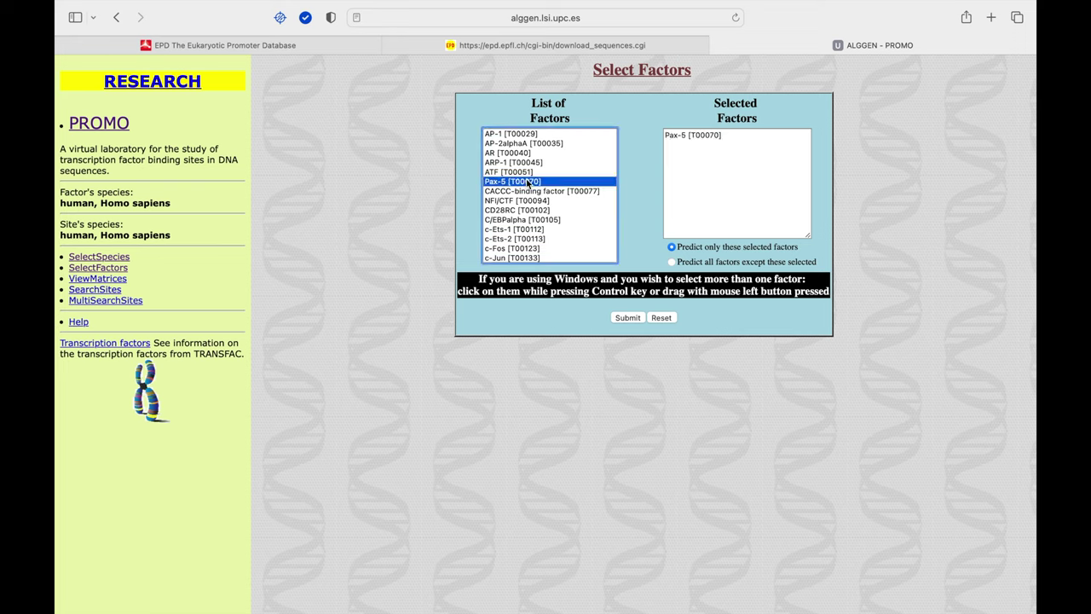
left_click(738, 133)
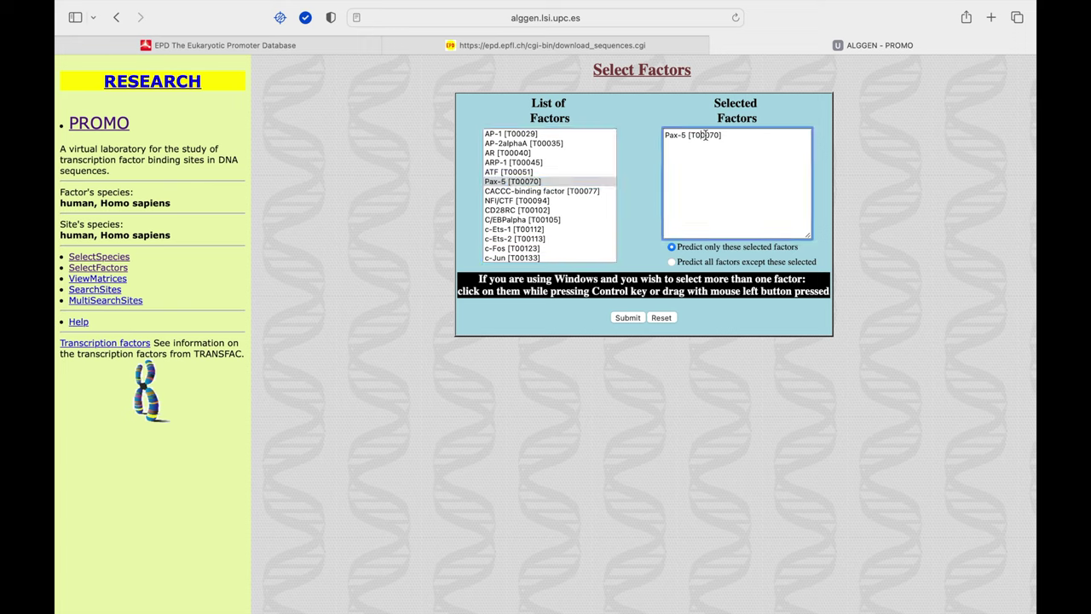
key("BackSpace")
key("BackSpace")
key("BackSpace")
key("BackSpace")
key("BackSpace")
key("BackSpace")
key("BackSpace")
key("BackSpace")
key("BackSpace")
key("BackSpace")
key("BackSpace")
key("BackSpace")
key("BackSpace")
key("BackSpace")
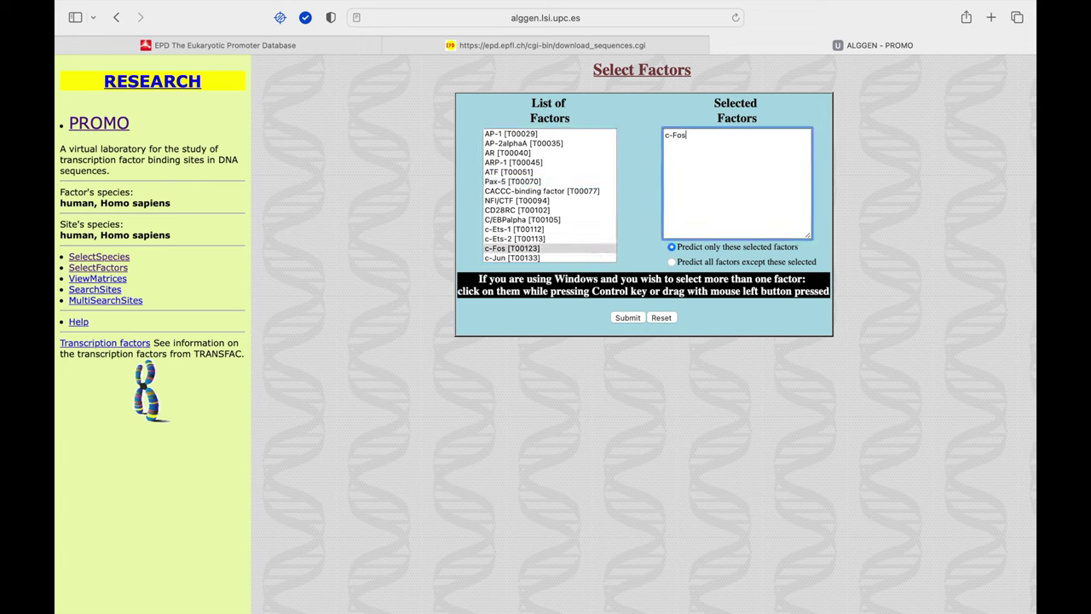
left_click(674, 263)
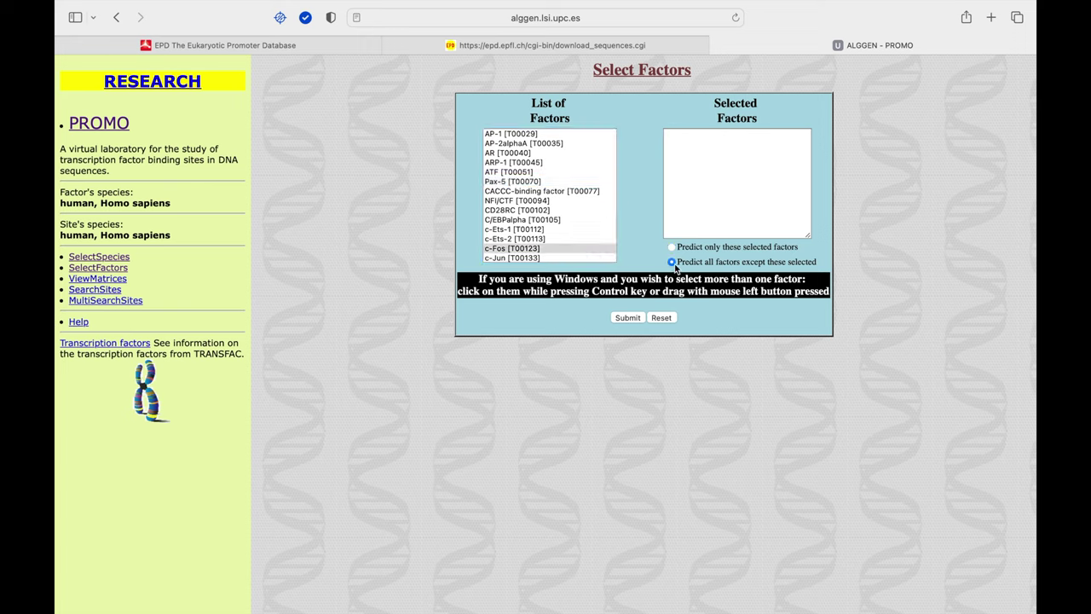
left_click(637, 318)
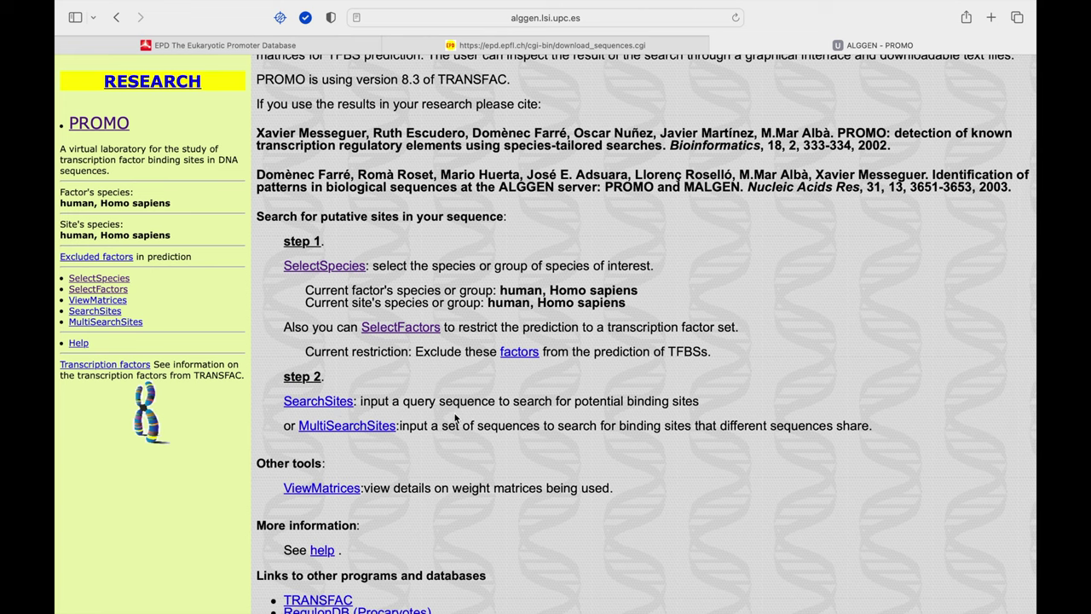
- Paste the BMP4_1 FASTA sequence into Search Sites and run the binding site search
left_click(348, 404)
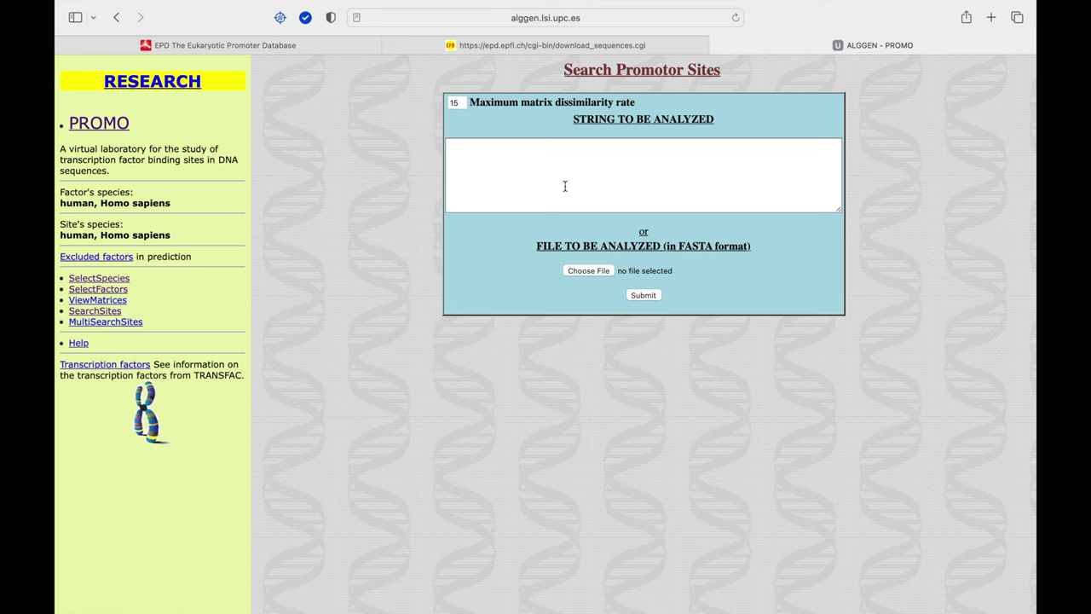
left_click(523, 158)
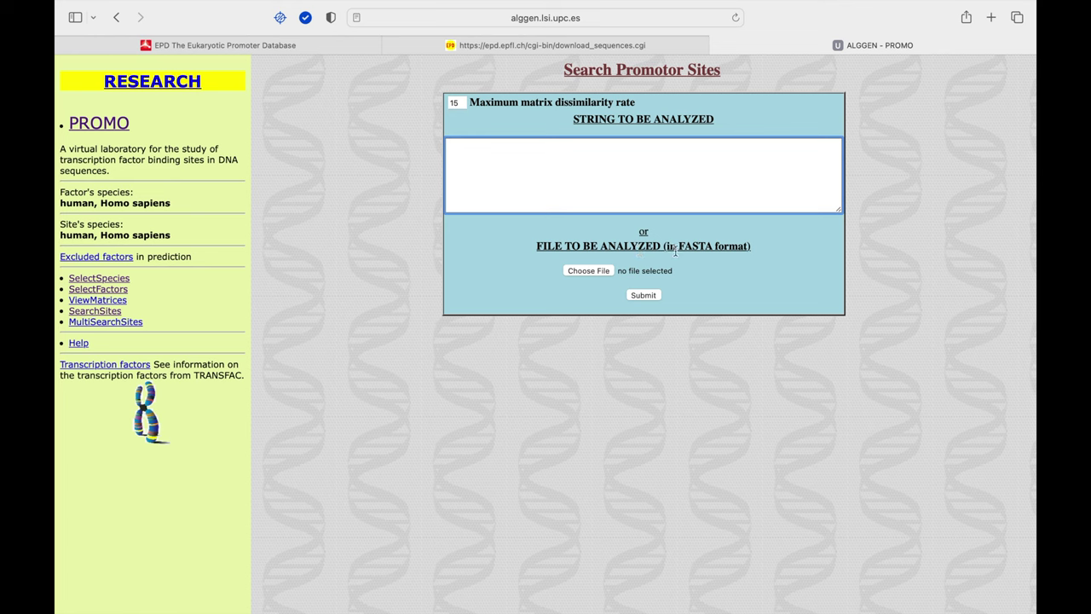
right_click(482, 147)
left_click(501, 186)
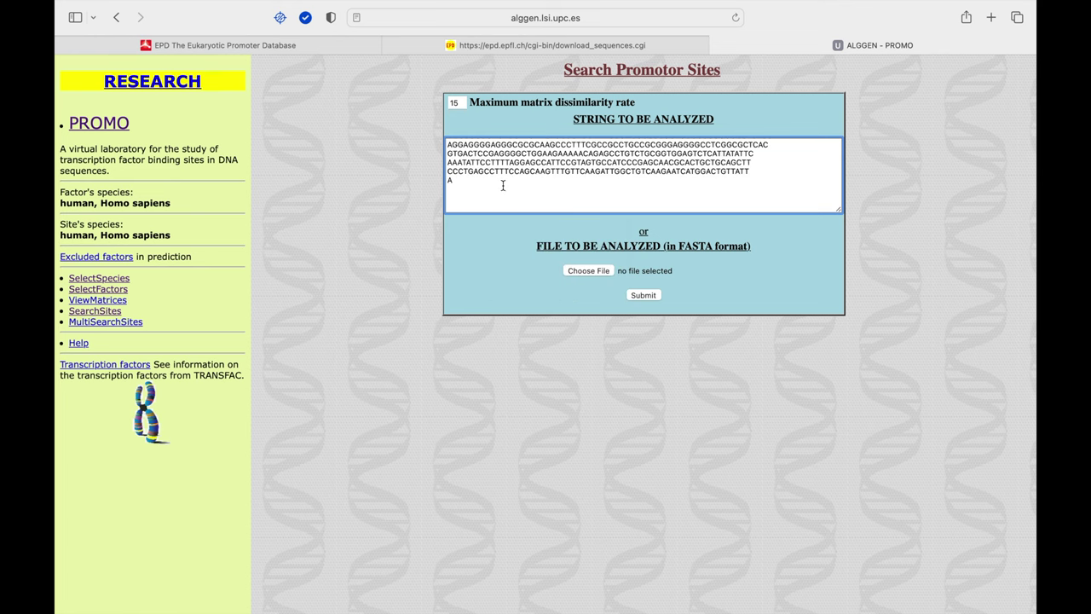
key("super+a")
key("super+v")
left_click(656, 295)
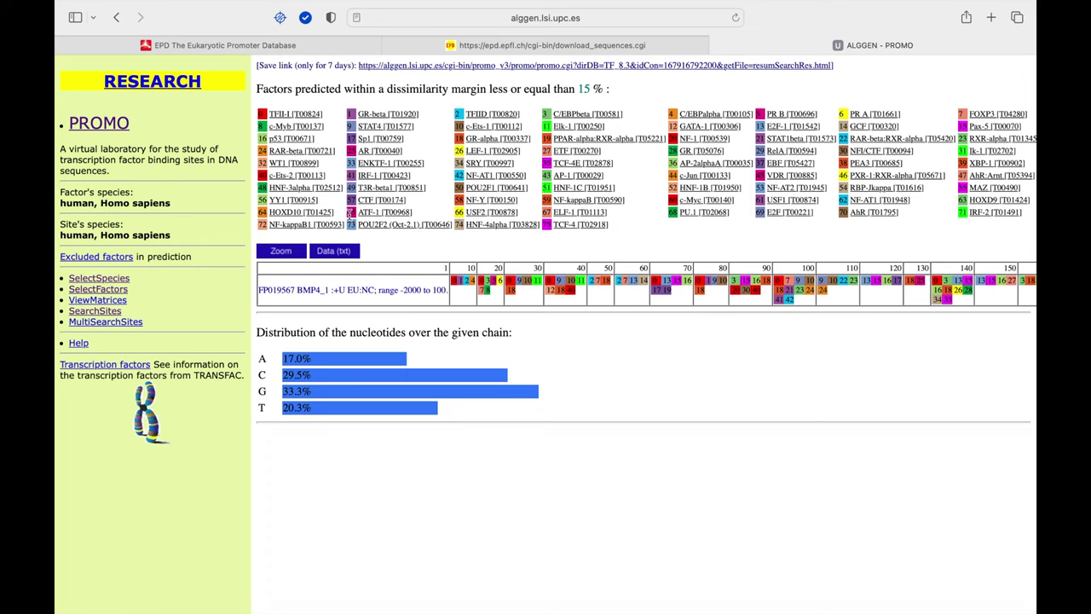
- Open the TCF-4 [T02918] prediction details from the BMP4_1 results
left_click(279, 128, "super")
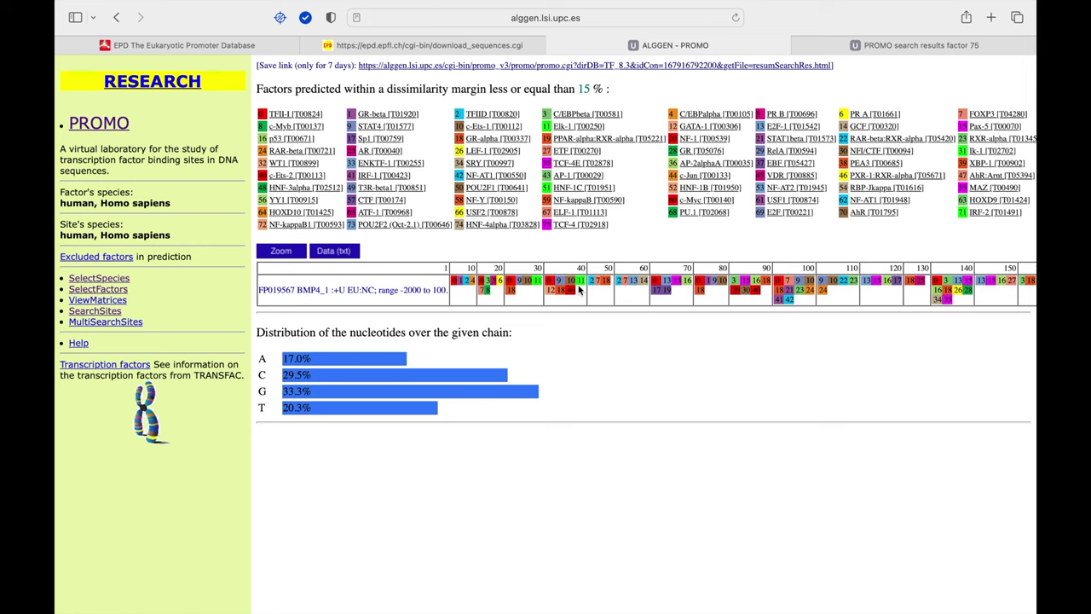
scroll(578, 291, "right", 2)
scroll(578, 290, "right", 5)
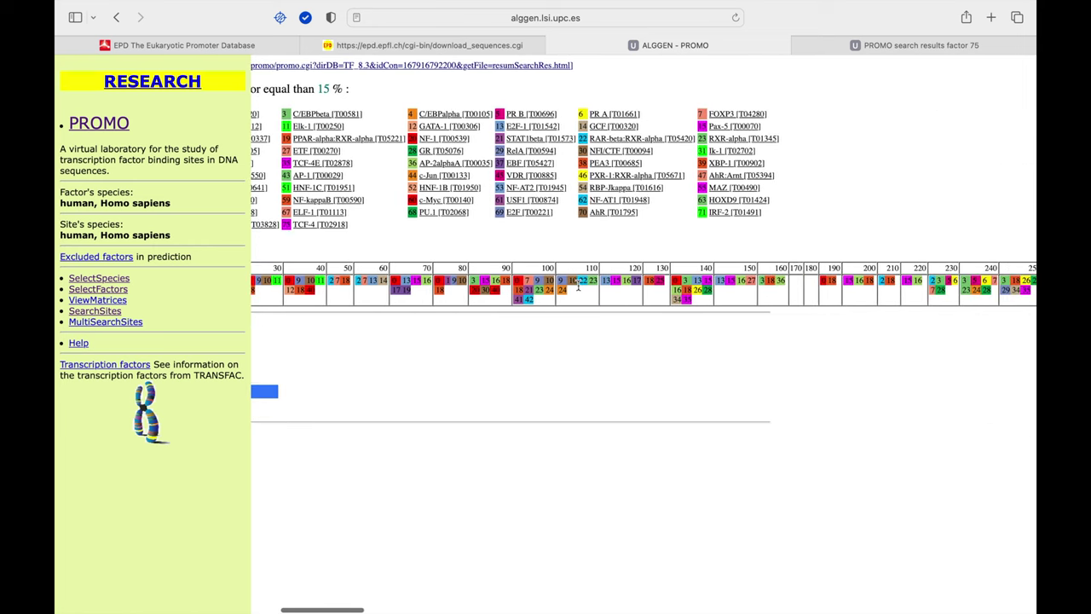
scroll(578, 290, "left", 6)
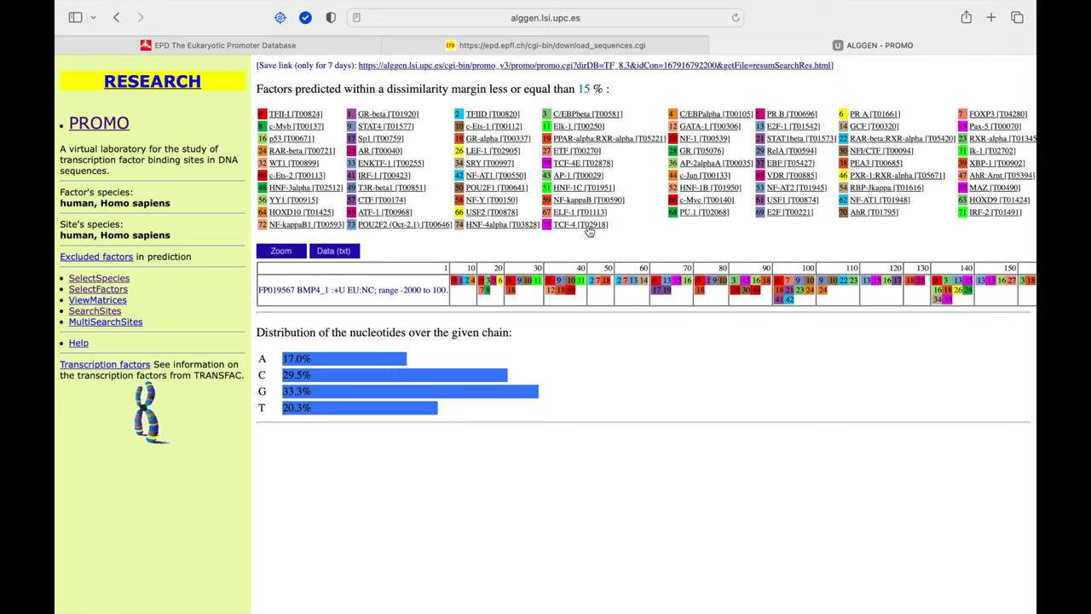
left_click(588, 225)
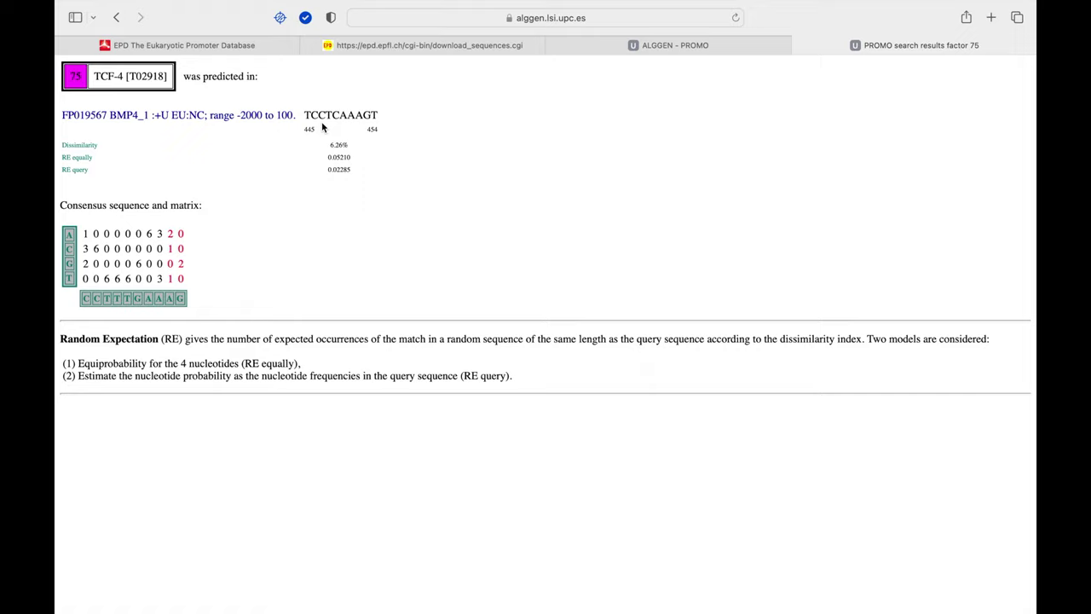
- Copy the TCF-4 site sequence TCCTCAAAGT and return to Word's Document1
left_click_drag(304, 115, 380, 113)
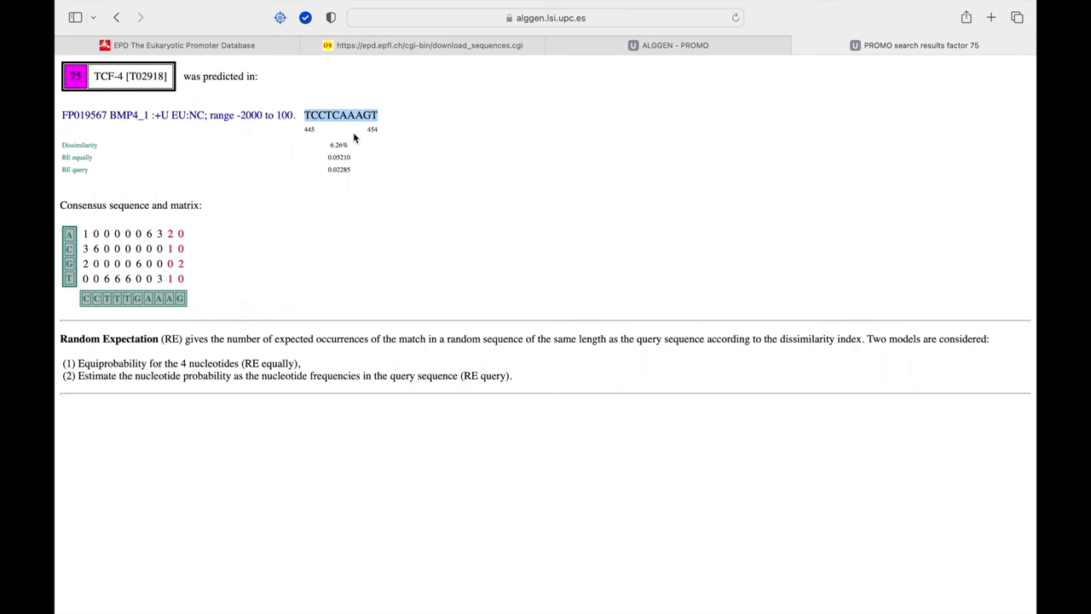
right_click(360, 114)
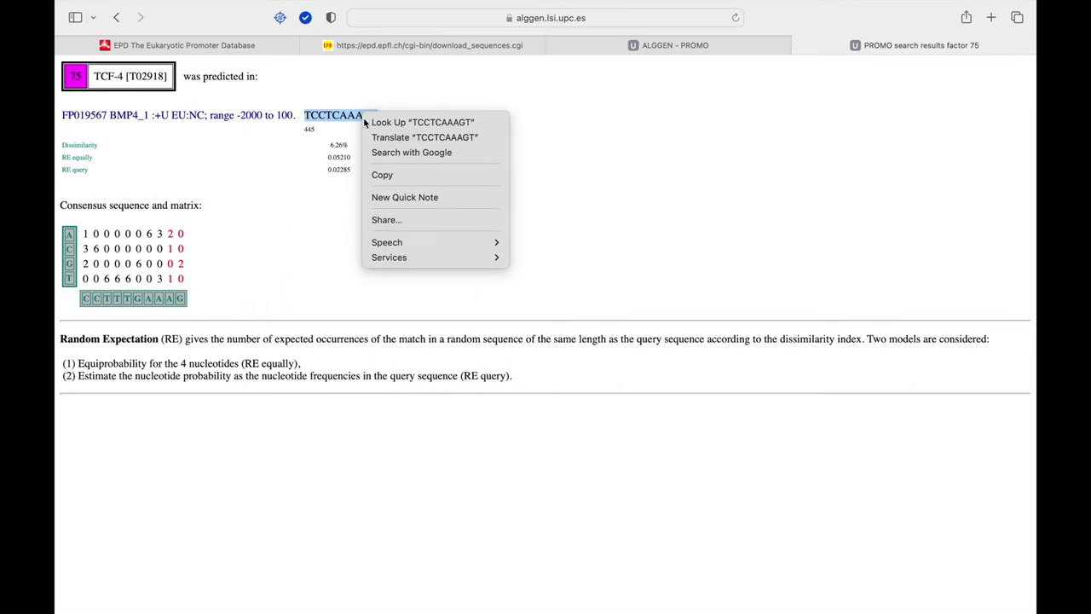
left_click(382, 169)
key("super+Tab")
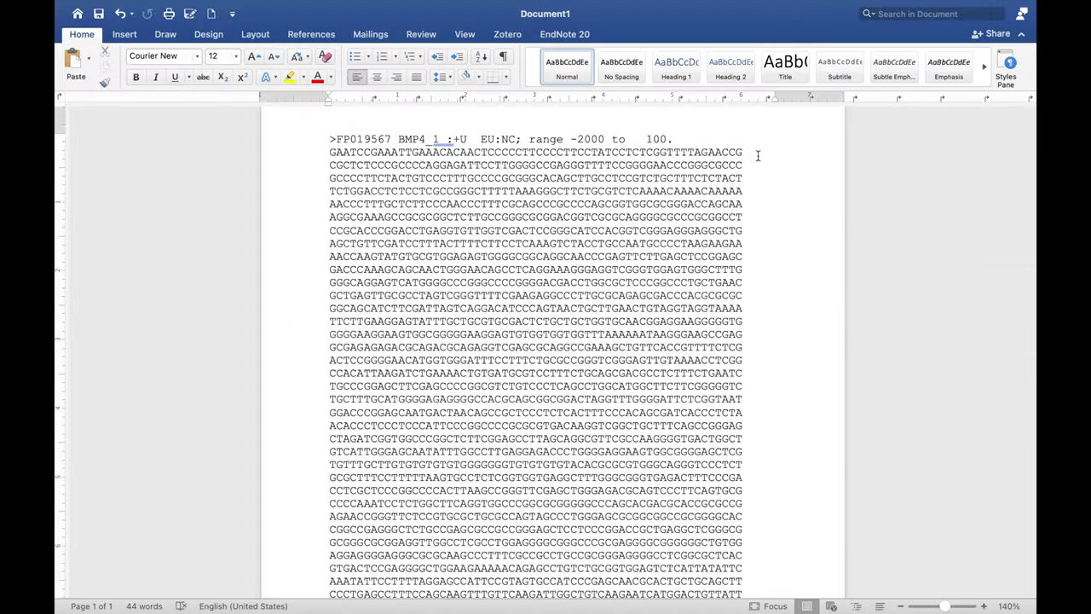
- Find TCCTCAAAGT in the Word document and highlight it in yellow
mouse_move(904, 7)
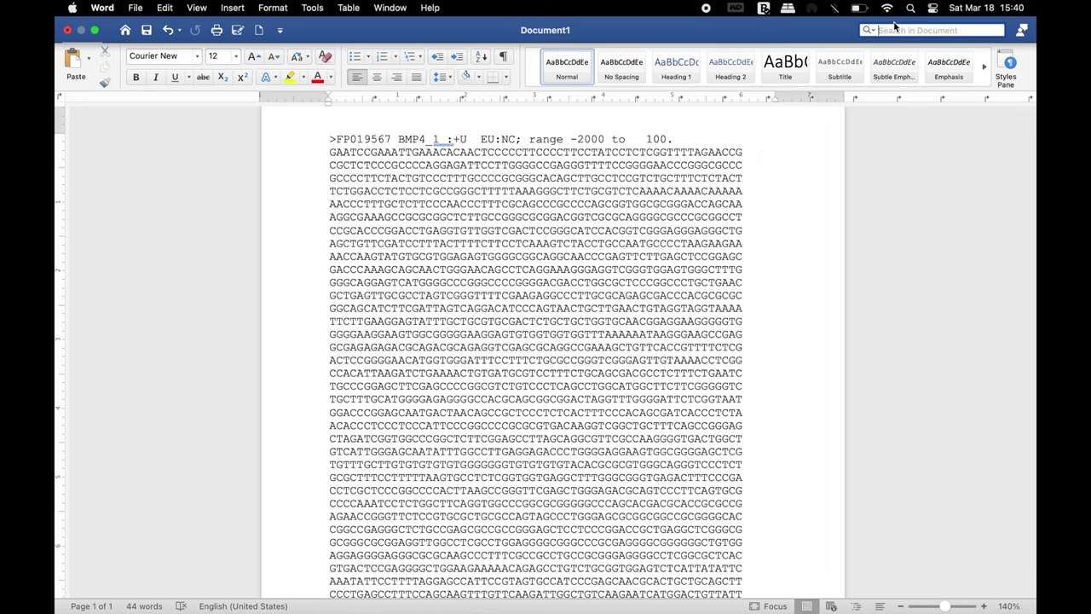
right_click(895, 32)
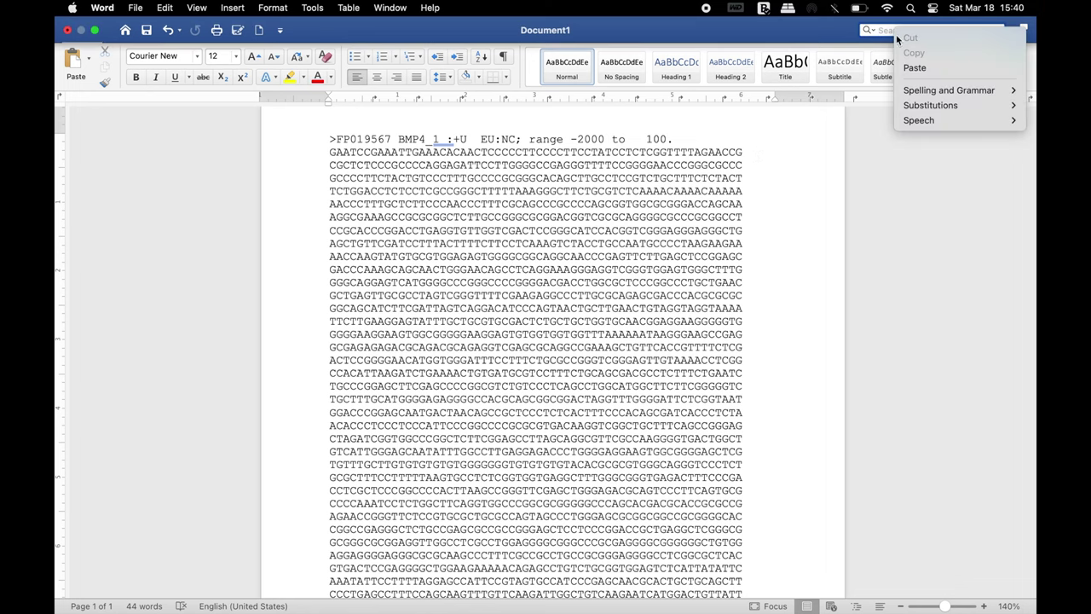
left_click(914, 69)
key("Return")
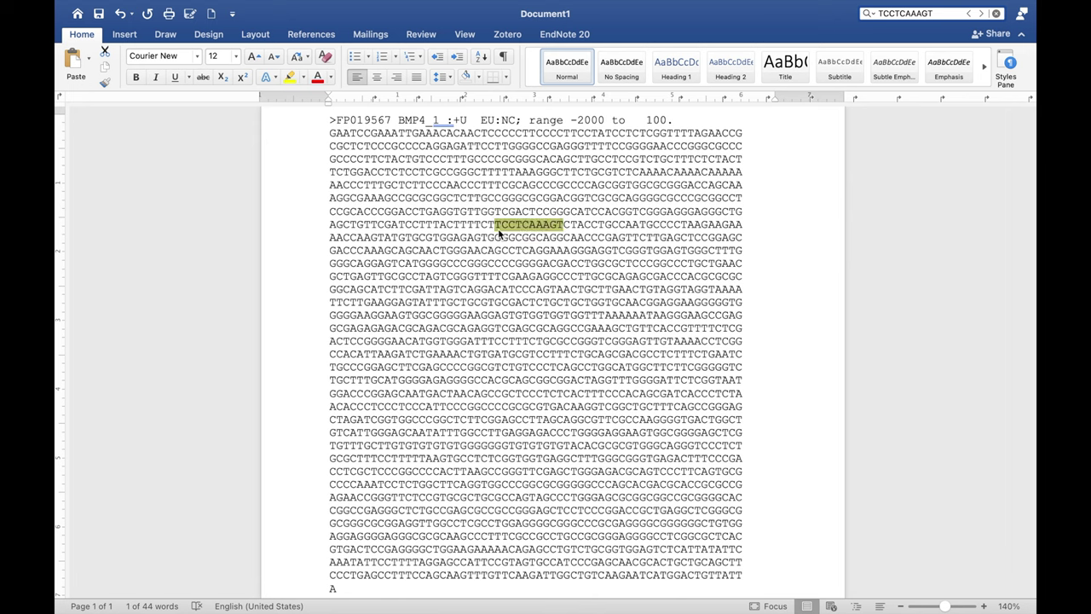
left_click(291, 77)
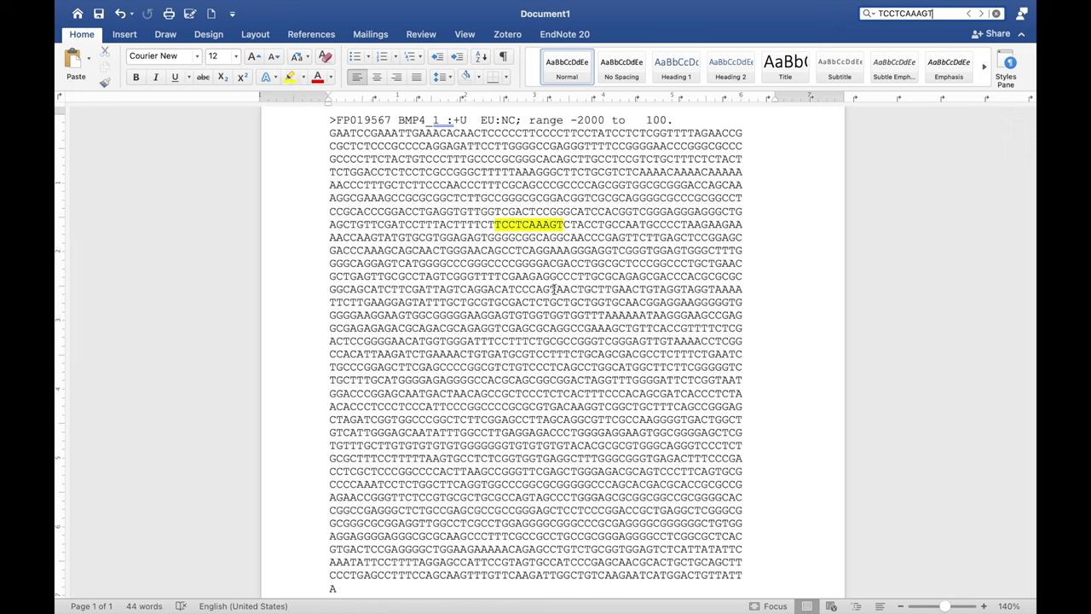